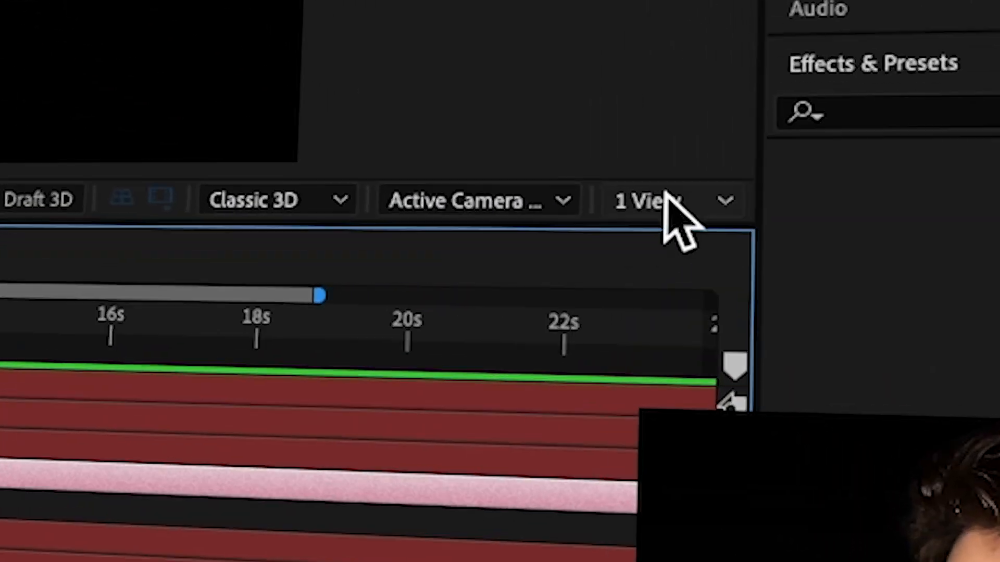
Show the composition in two views and move the SUBSCRIBE layer to about -1416 along Z in the Left view
{"action": "left_click", "coordinate": [646, 259]}
{"action": "left_click", "coordinate": [641, 289]}
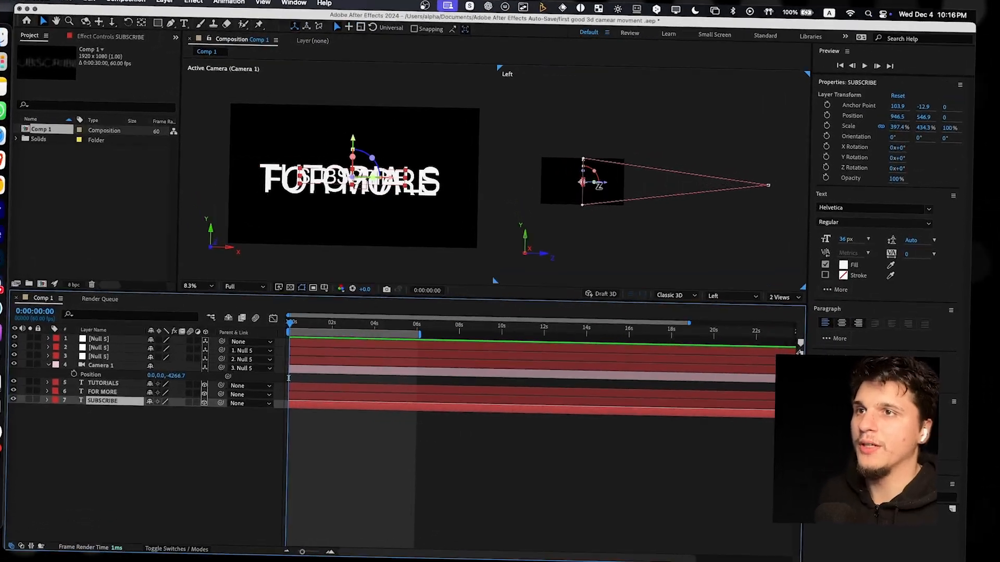
{"action": "left_click_drag", "start_coordinate": [606, 182], "coordinate": [611, 181]}
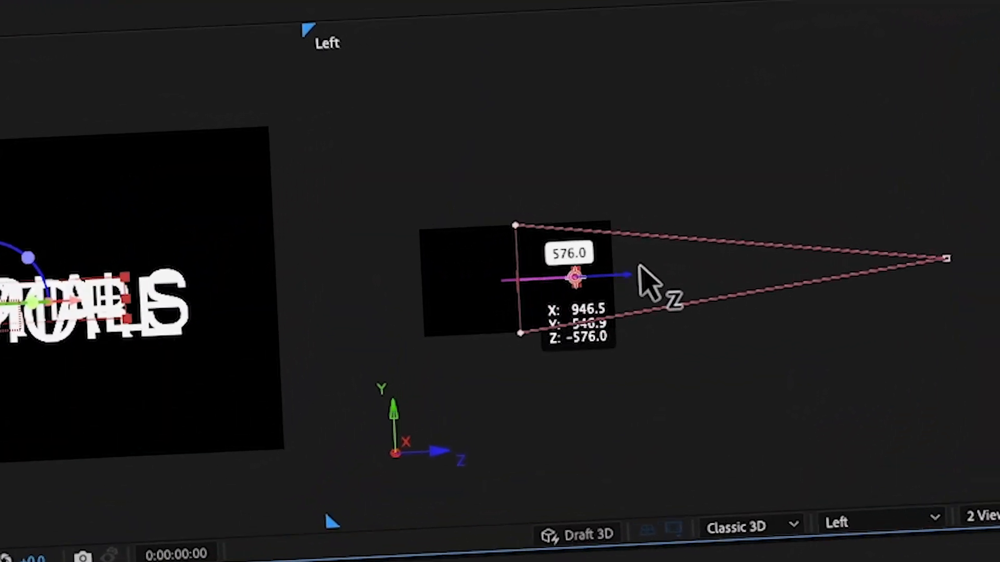
{"action": "left_click_drag", "start_coordinate": [700, 258], "coordinate": [663, 265]}
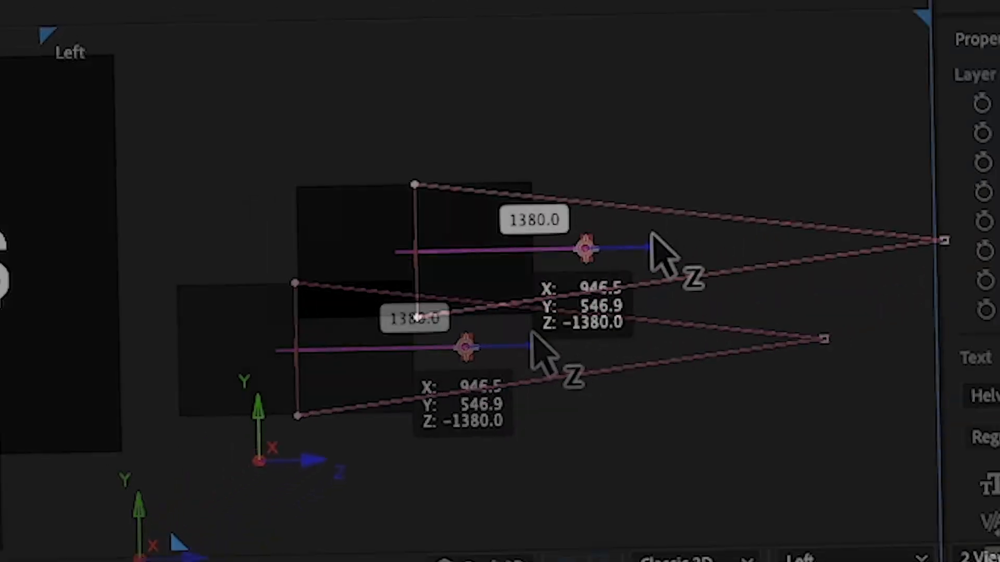
{"action": "left_click", "coordinate": [794, 447]}
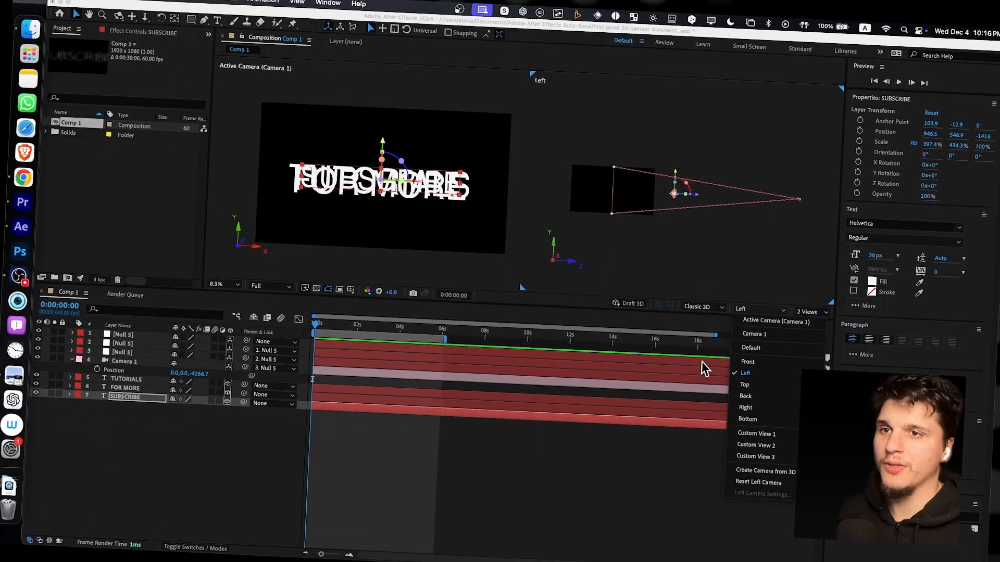
{"action": "left_click", "coordinate": [577, 241]}
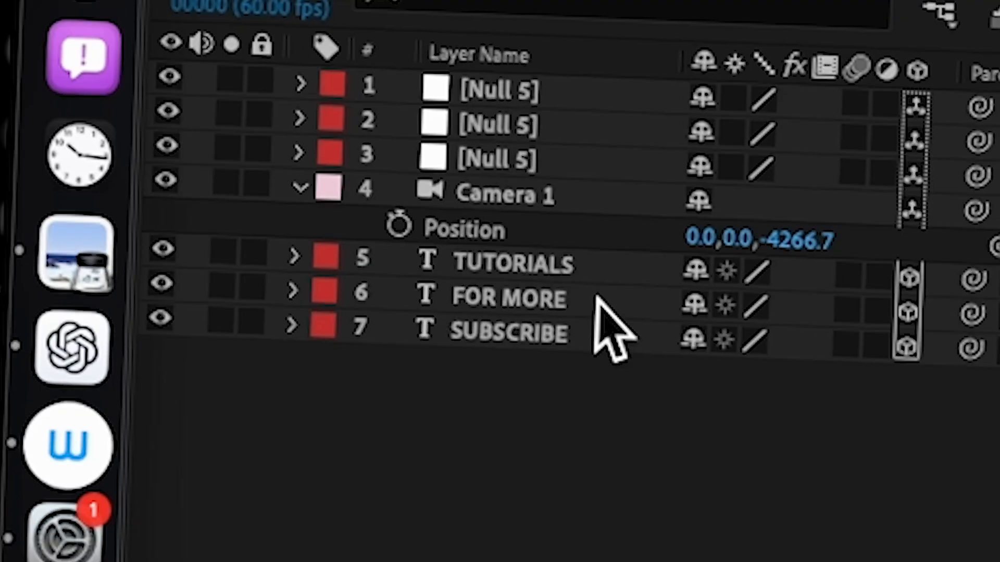
Move the FOR MORE layer along Z in the Left view, placing it well in front of SUBSCRIBE
{"action": "left_click", "coordinate": [597, 296]}
{"action": "key", "text": "Return"}
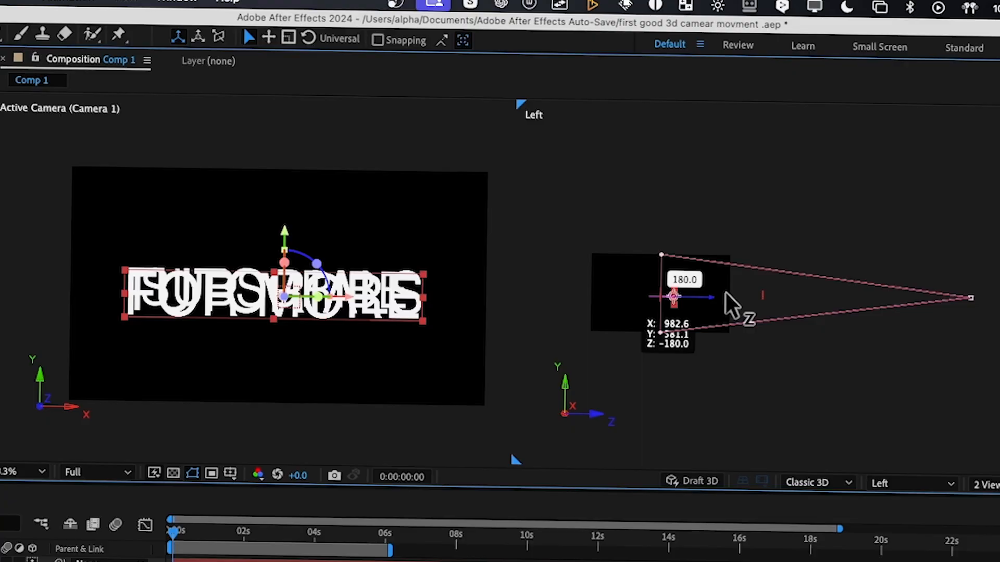
{"action": "left_click_drag", "start_coordinate": [725, 291], "coordinate": [997, 260]}
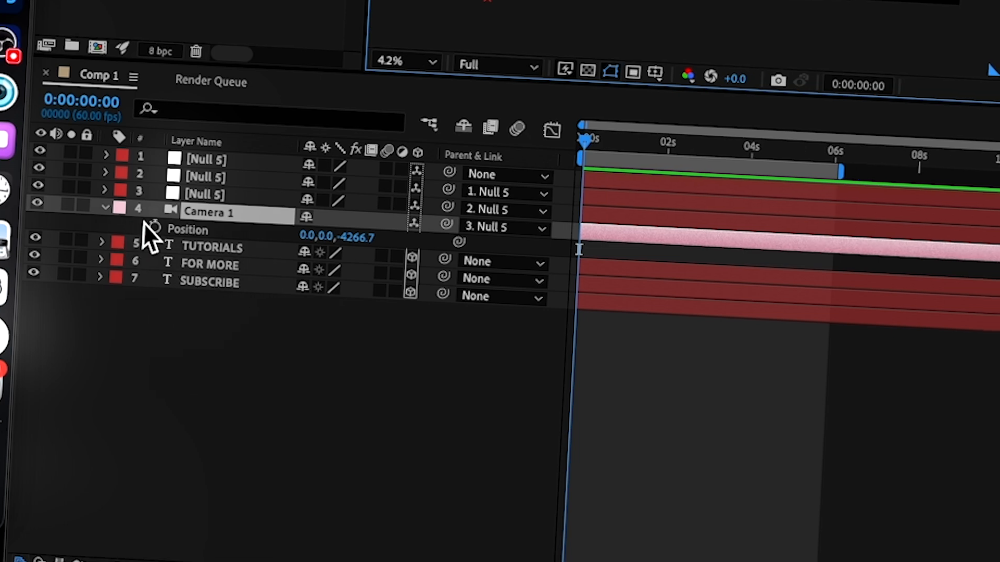
{"action": "left_click", "coordinate": [158, 230]}
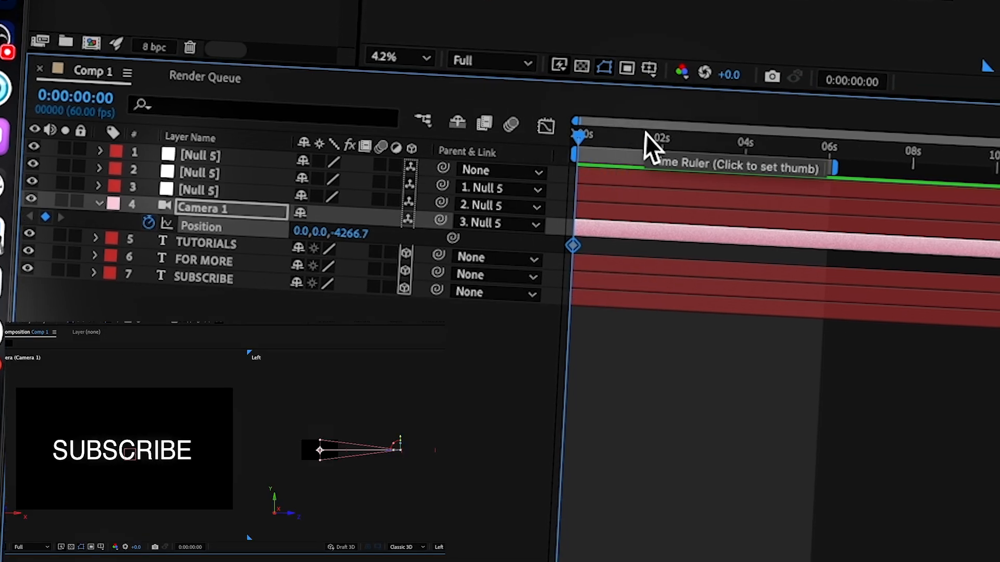
{"action": "left_click_drag", "start_coordinate": [648, 143], "coordinate": [688, 142]}
{"action": "left_click_drag", "start_coordinate": [342, 233], "coordinate": [0, 243]}
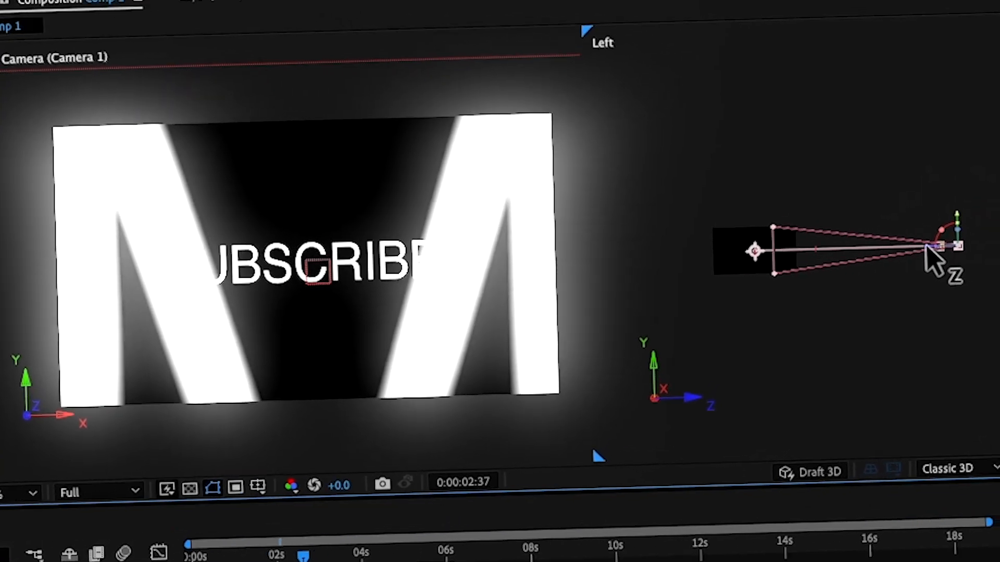
{"action": "mouse_move", "coordinate": [706, 173]}
{"action": "left_mouse_down"}
{"action": "mouse_move", "coordinate": [680, 177]}
{"action": "mouse_move", "coordinate": [689, 174]}
{"action": "left_mouse_up"}
{"action": "left_click_drag", "start_coordinate": [885, 307], "coordinate": [986, 321]}
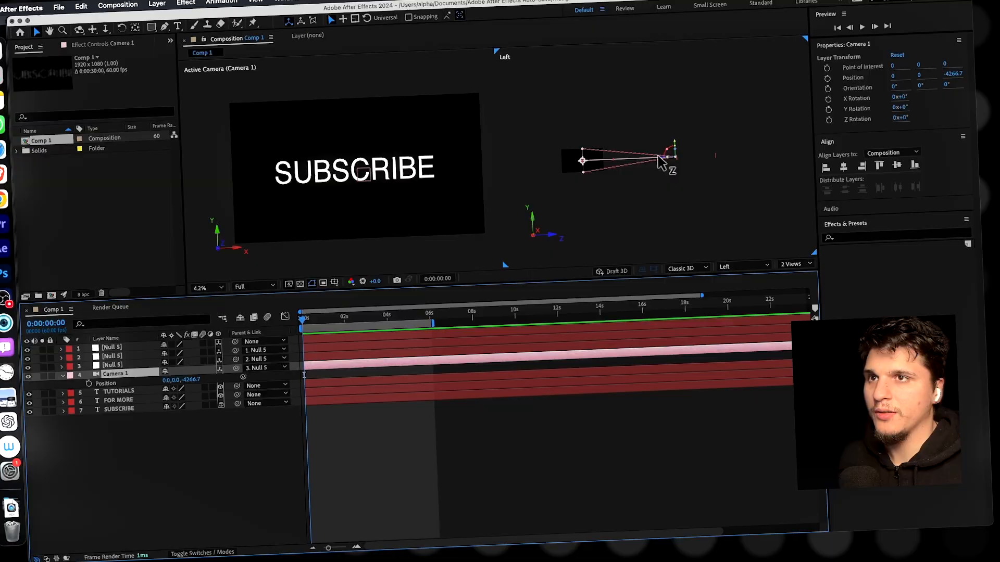
Move Camera 1 along Z to about -978.7 and start keyframing its Position at 0:00:00:00
{"action": "left_click_drag", "start_coordinate": [661, 161], "coordinate": [590, 163]}
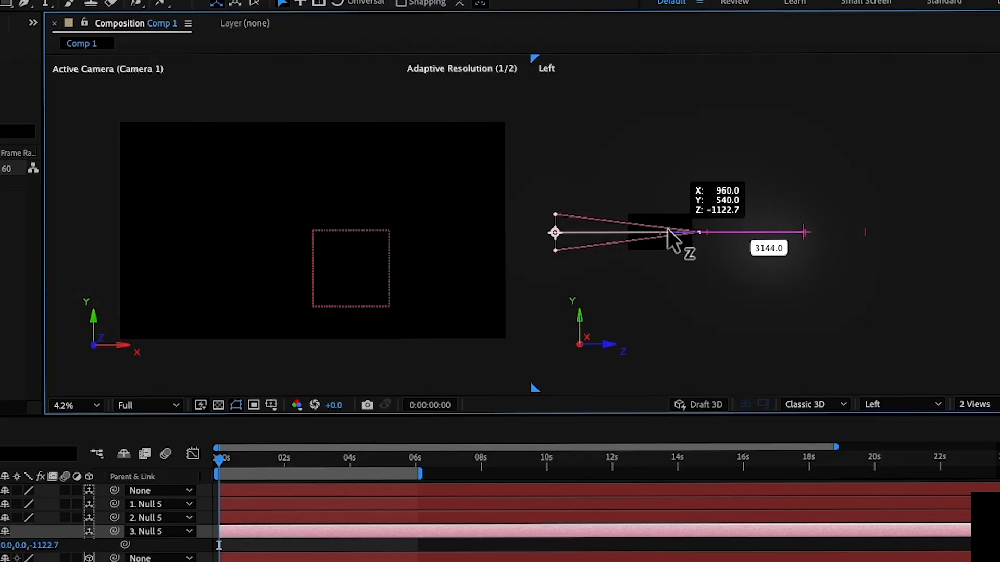
{"action": "mouse_move", "coordinate": [667, 229]}
{"action": "left_mouse_down"}
{"action": "mouse_move", "coordinate": [649, 227]}
{"action": "mouse_move", "coordinate": [673, 230]}
{"action": "left_mouse_up"}
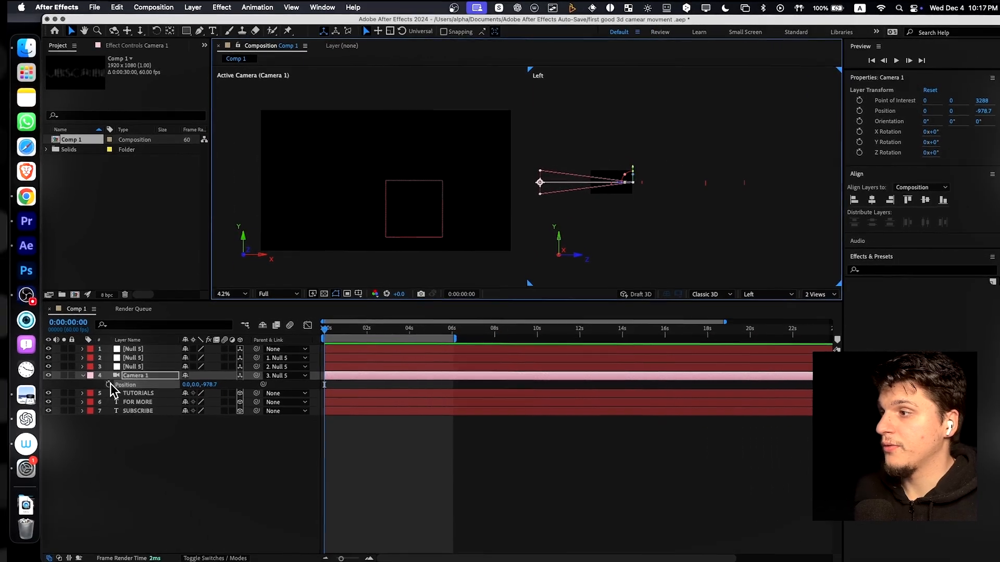
{"action": "left_click", "coordinate": [101, 368]}
Add a second Camera 1 Position keyframe at 0:00:03:34 by pulling the camera back to about -3522.7 on Z
{"action": "left_click", "coordinate": [390, 334]}
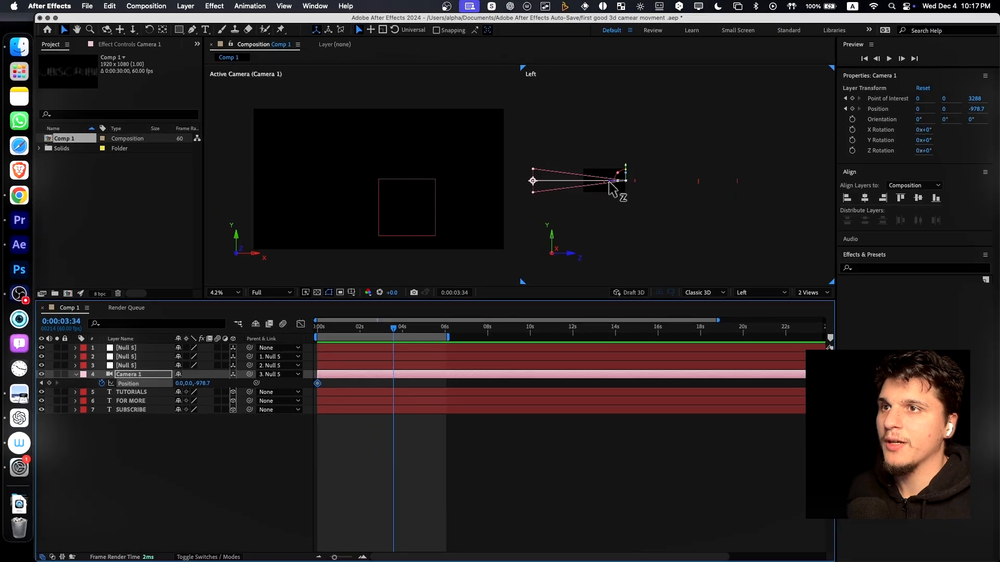
{"action": "left_click_drag", "start_coordinate": [627, 183], "coordinate": [642, 185]}
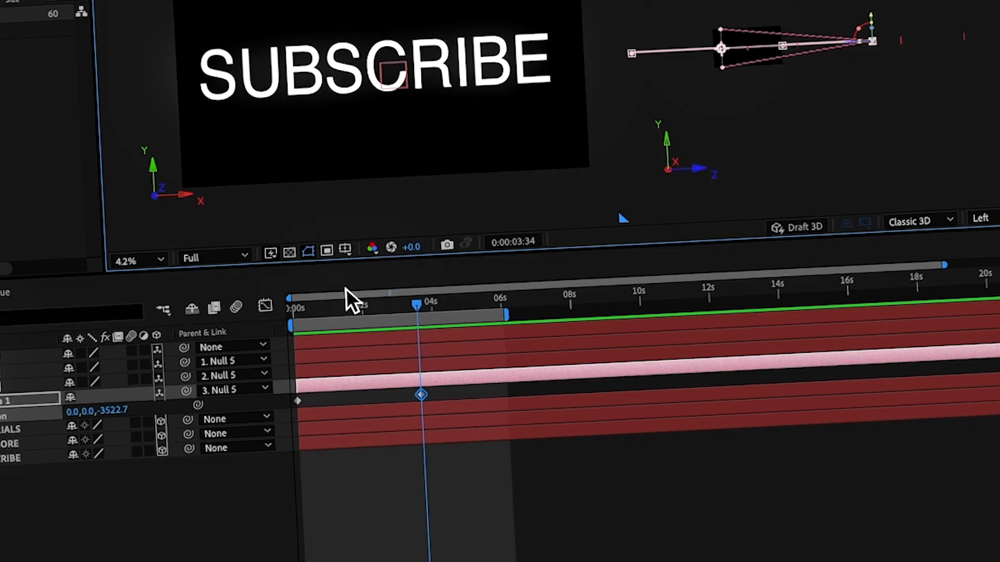
{"action": "left_click_drag", "start_coordinate": [341, 328], "coordinate": [402, 351]}
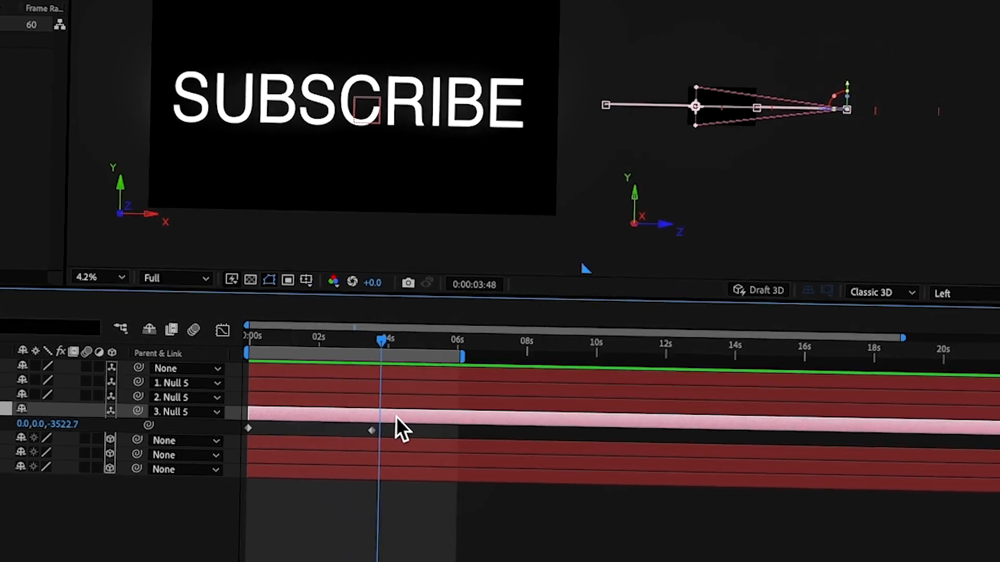
Apply Easy Ease to both Camera 1 Position keyframes
{"action": "mouse_move", "coordinate": [410, 409]}
{"action": "left_mouse_down"}
{"action": "mouse_move", "coordinate": [383, 423]}
{"action": "mouse_move", "coordinate": [415, 427]}
{"action": "left_mouse_up"}
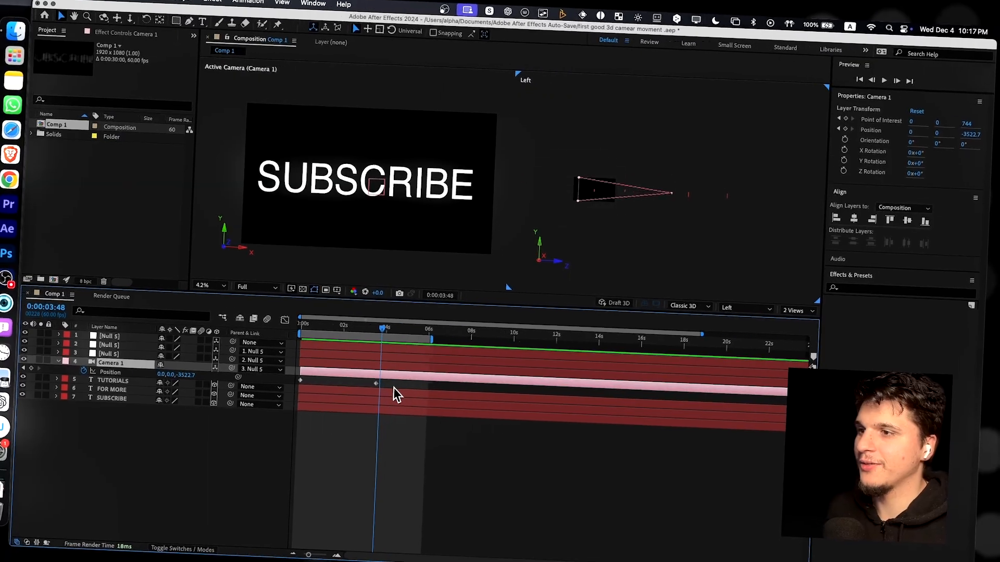
{"action": "left_click_drag", "start_coordinate": [392, 391], "coordinate": [306, 389]}
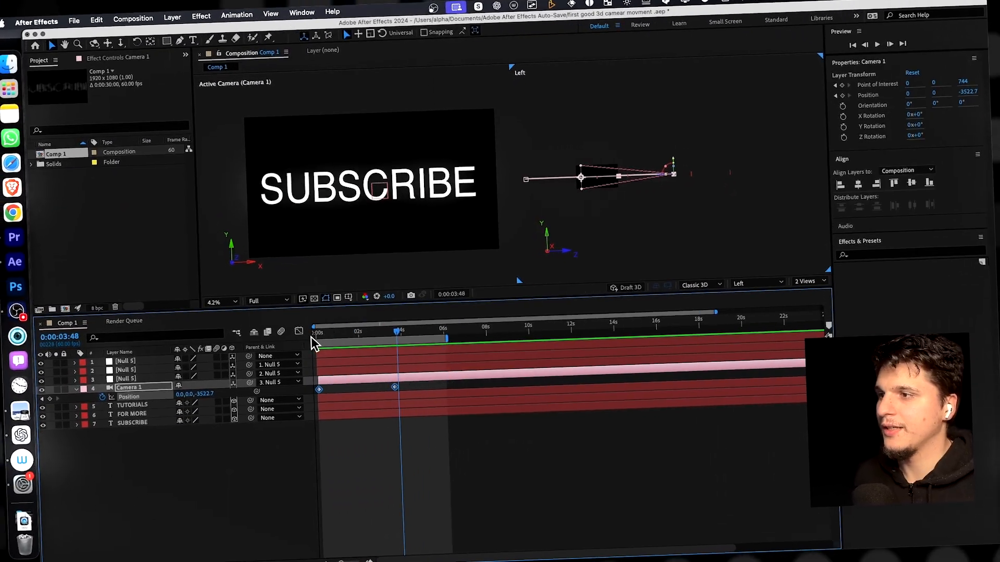
{"action": "right_click", "coordinate": [396, 389]}
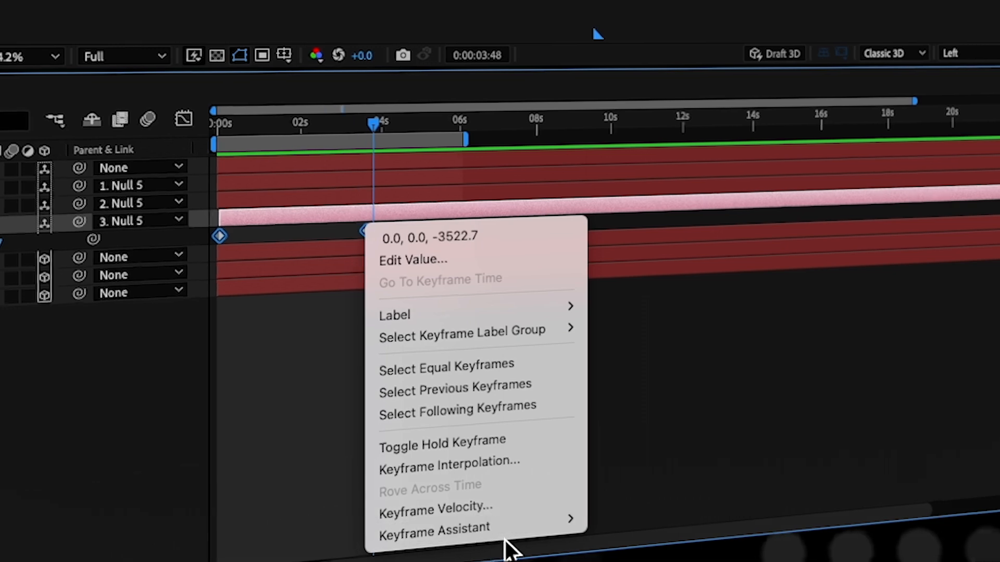
{"action": "mouse_move", "coordinate": [507, 544]}
{"action": "left_click", "coordinate": [623, 391]}
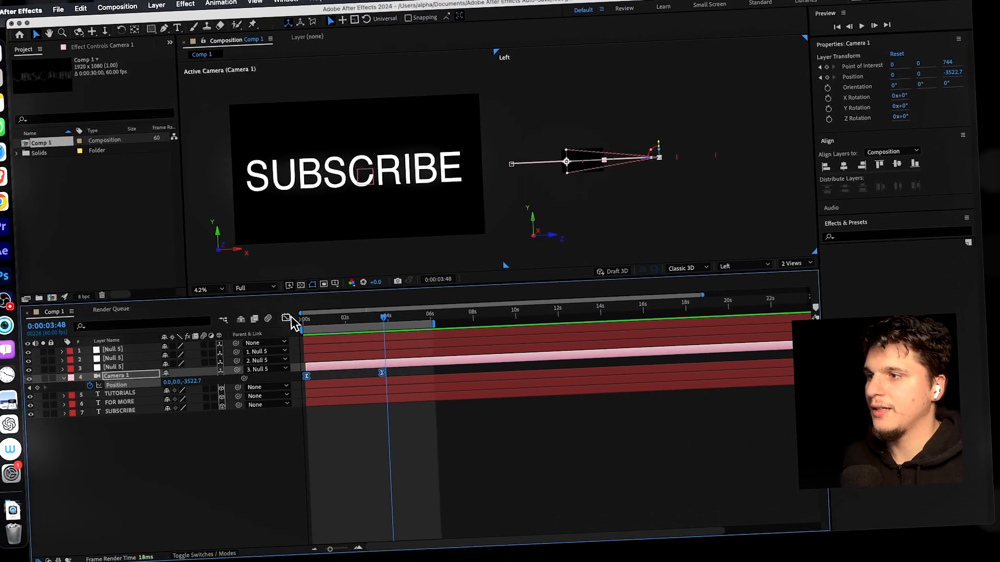
Lengthen the last keyframe's incoming ease in Camera 1's Position speed graph so the speed peaks early, and preview the move from the start
{"action": "left_click", "coordinate": [231, 107]}
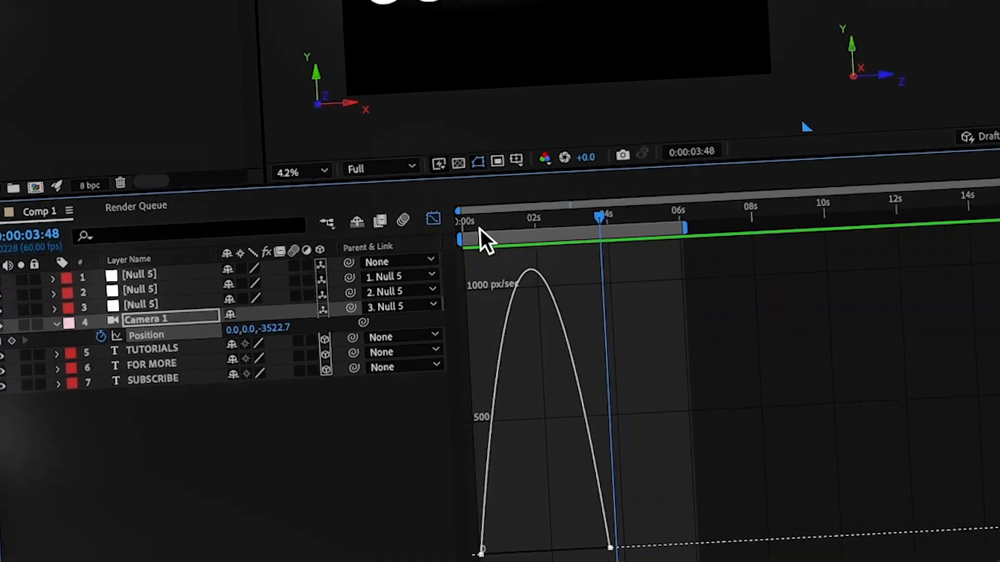
{"action": "left_click", "coordinate": [607, 537]}
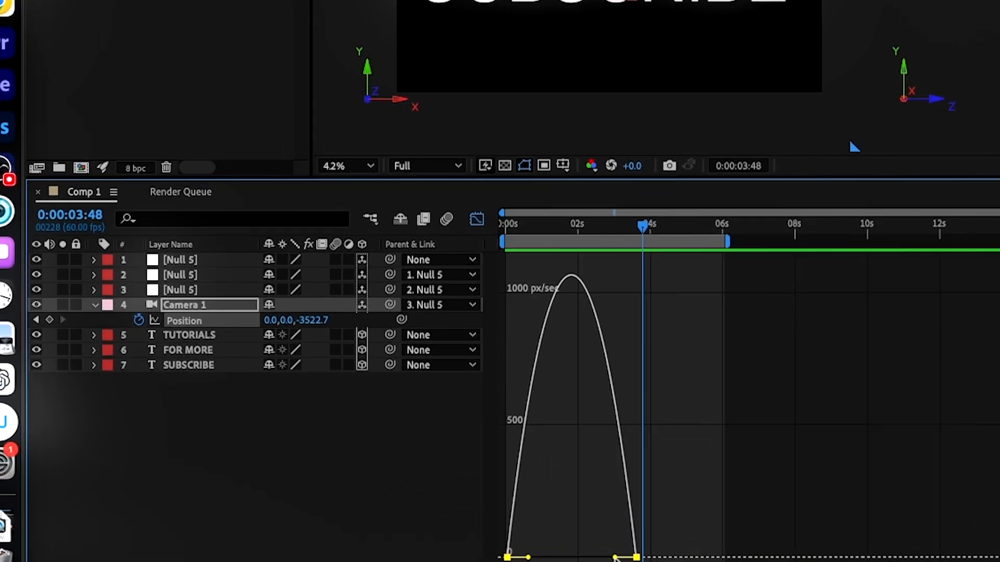
{"action": "left_click_drag", "start_coordinate": [615, 558], "coordinate": [556, 560]}
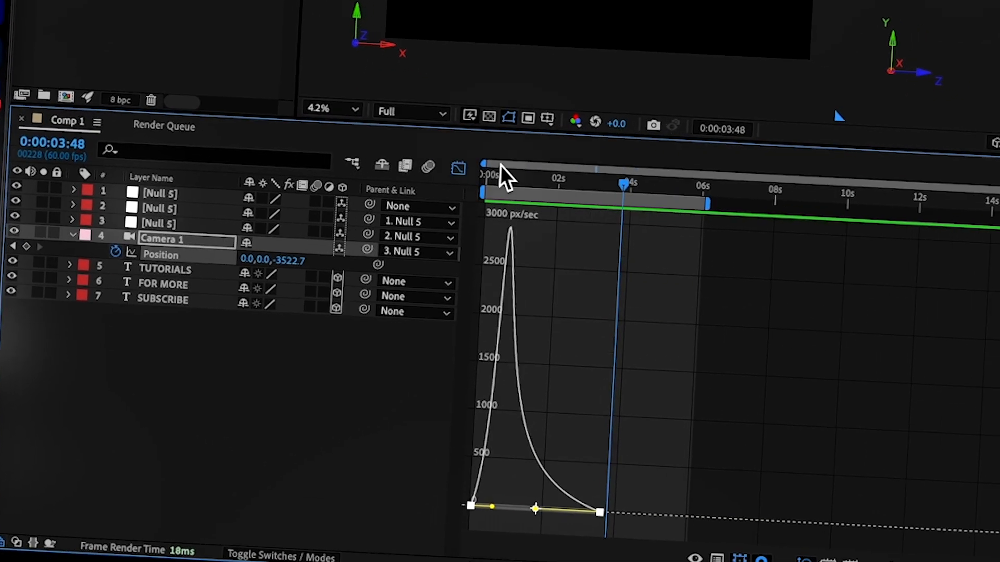
{"action": "left_click", "coordinate": [500, 170]}
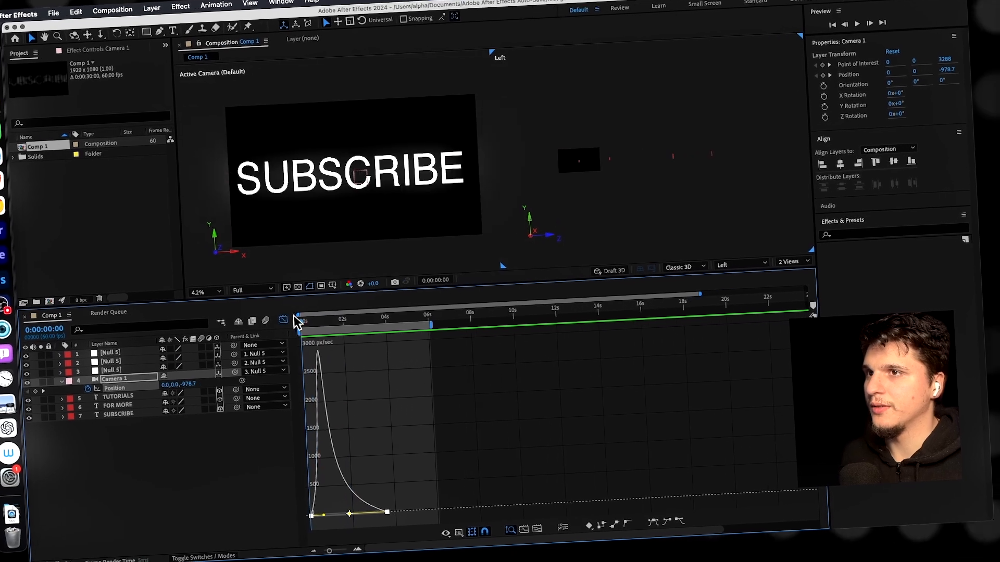
{"action": "key", "text": "space"}
{"action": "left_click", "coordinate": [283, 319]}
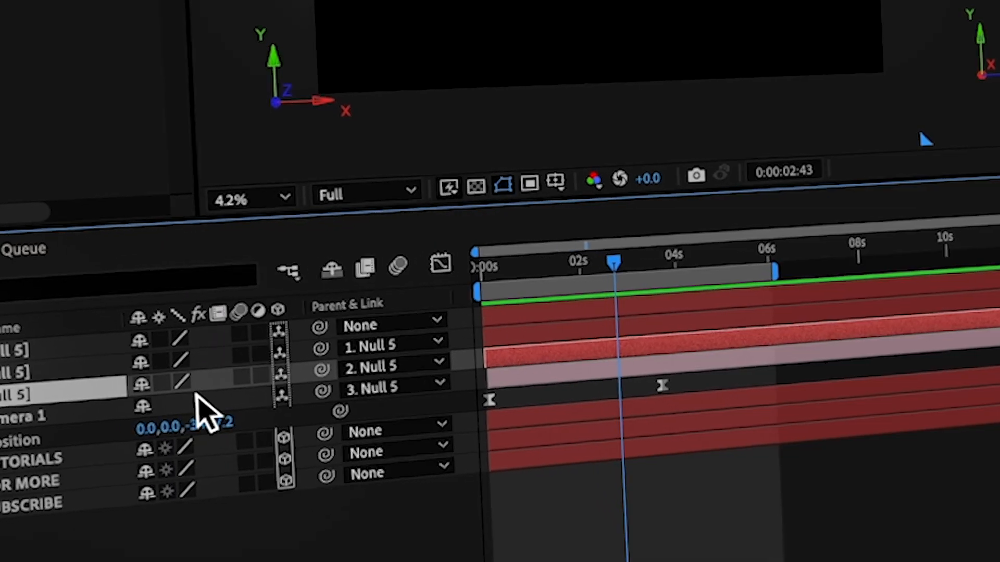
Animate the third null's Position with a keyframe at 0:00:01:53 and another at 0:00:05:21 moved to about -2472 on Z
{"action": "key", "text": "p"}
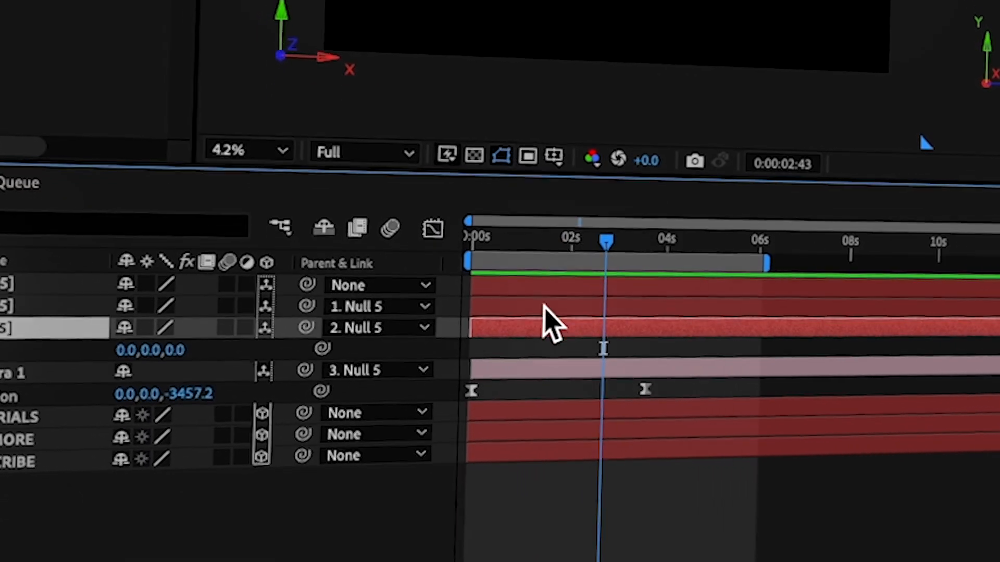
{"action": "left_click_drag", "start_coordinate": [515, 240], "coordinate": [583, 268]}
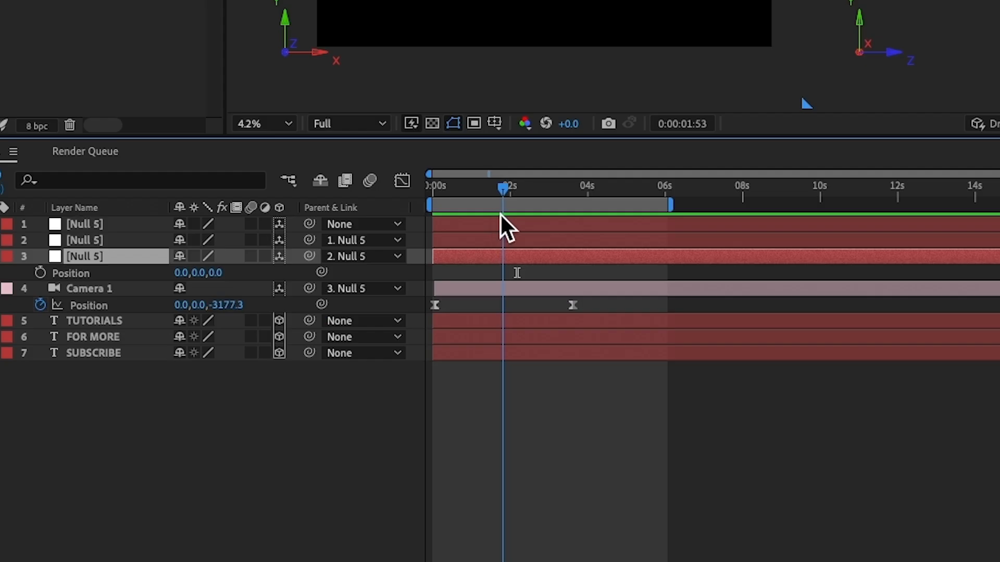
{"action": "left_click_drag", "start_coordinate": [500, 213], "coordinate": [504, 214]}
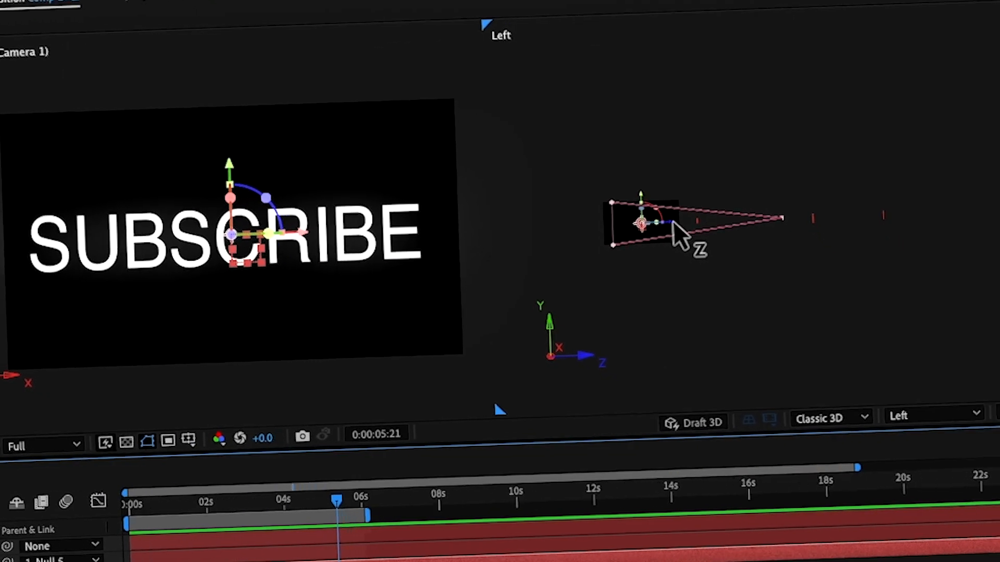
{"action": "left_click_drag", "start_coordinate": [674, 222], "coordinate": [858, 285]}
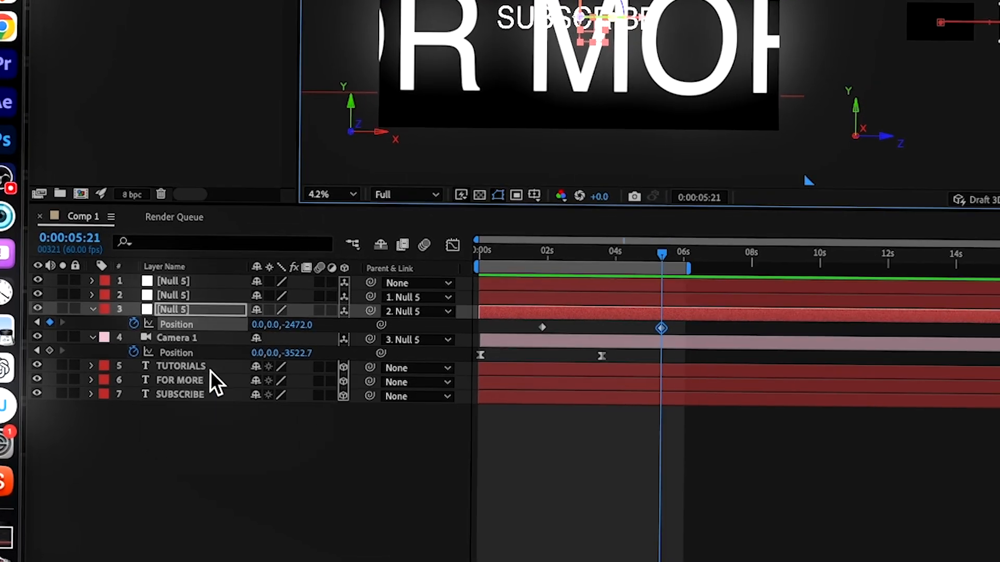
Scale the FOR MORE layer down to about 341.7, 373.4, 49.0% so the whole phrase fits the camera frame
{"action": "left_click", "coordinate": [142, 371]}
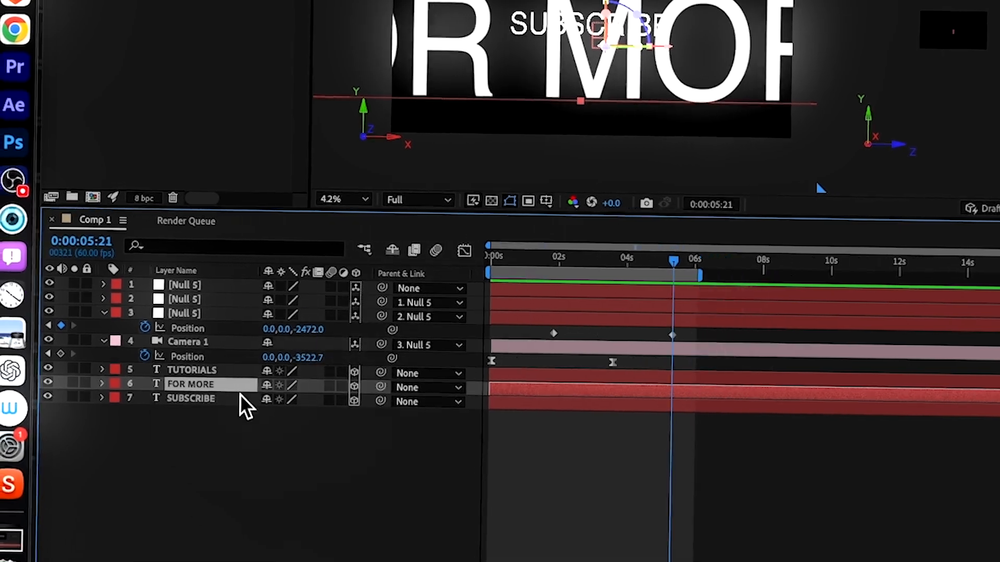
{"action": "key", "text": "s"}
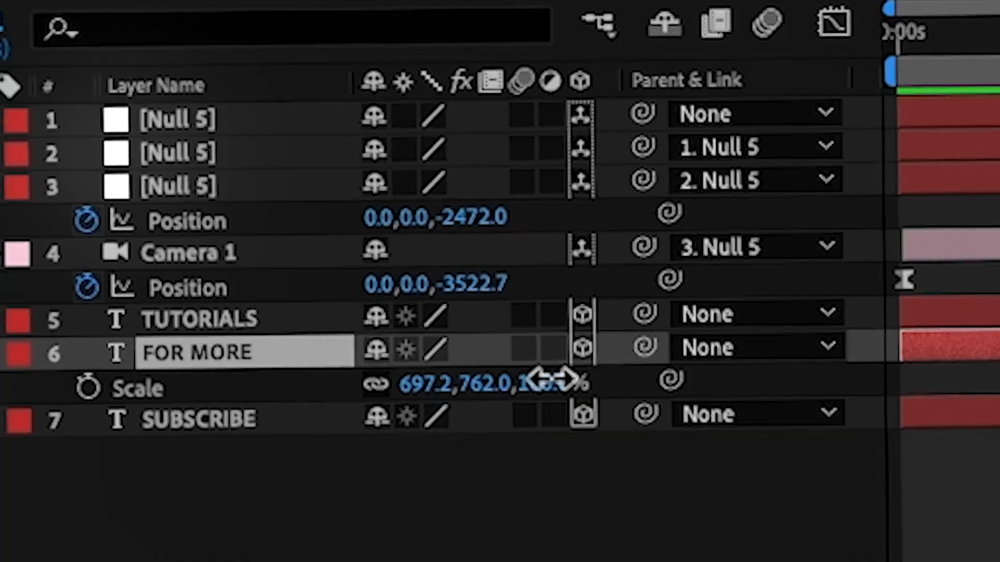
{"action": "left_click_drag", "start_coordinate": [327, 398], "coordinate": [334, 398]}
{"action": "left_click_drag", "start_coordinate": [529, 384], "coordinate": [448, 402]}
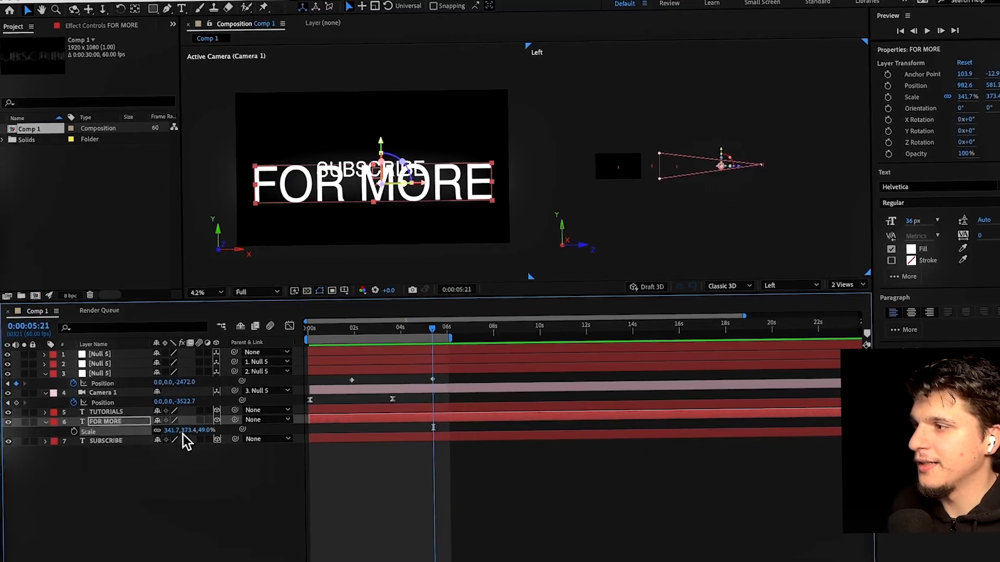
Apply Easy Ease to both Position keyframes of the third null
{"action": "left_click_drag", "start_coordinate": [333, 326], "coordinate": [436, 347]}
{"action": "left_click_drag", "start_coordinate": [453, 376], "coordinate": [398, 381]}
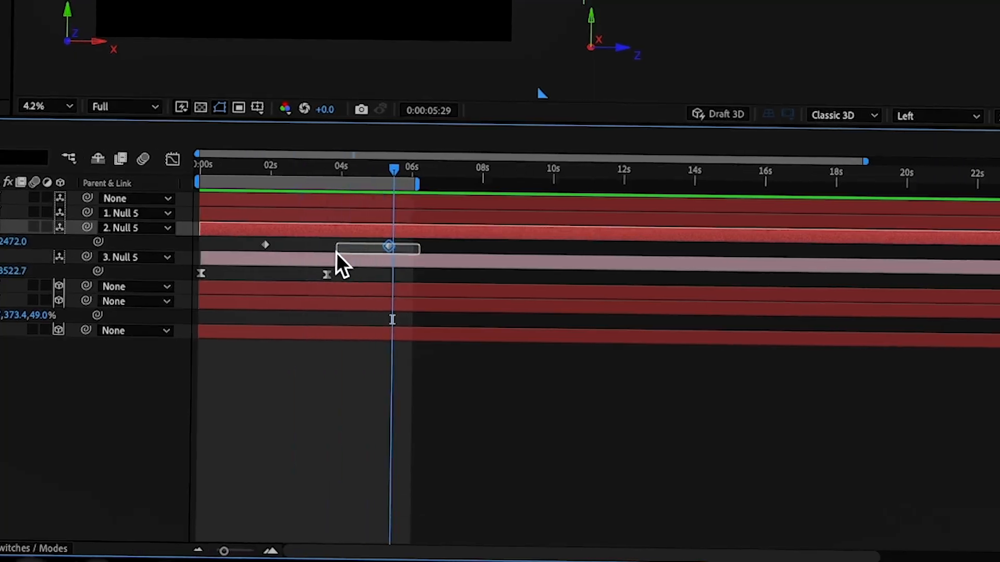
{"action": "left_click_drag", "start_coordinate": [337, 252], "coordinate": [243, 252]}
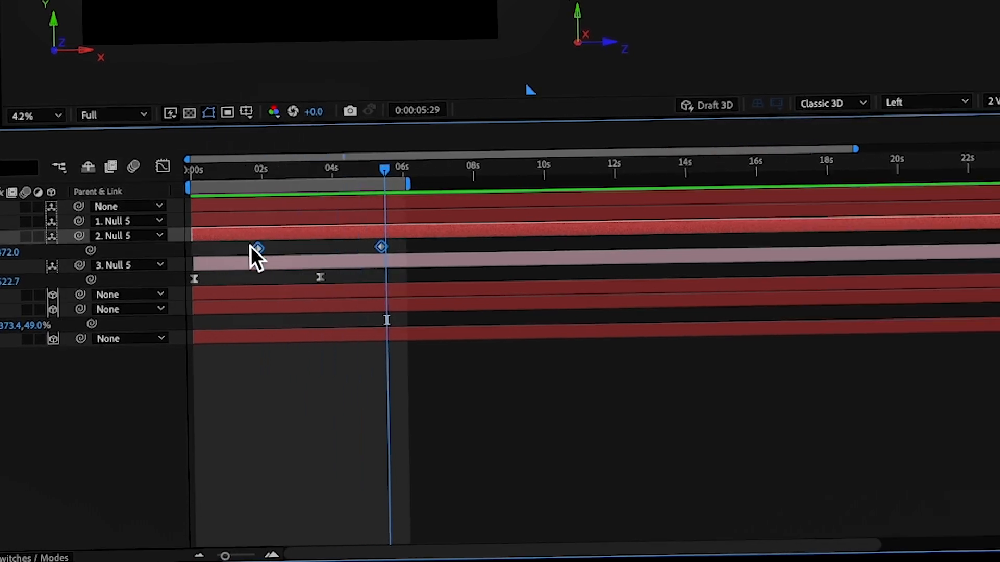
{"action": "right_click", "coordinate": [254, 258]}
{"action": "left_click", "coordinate": [235, 248]}
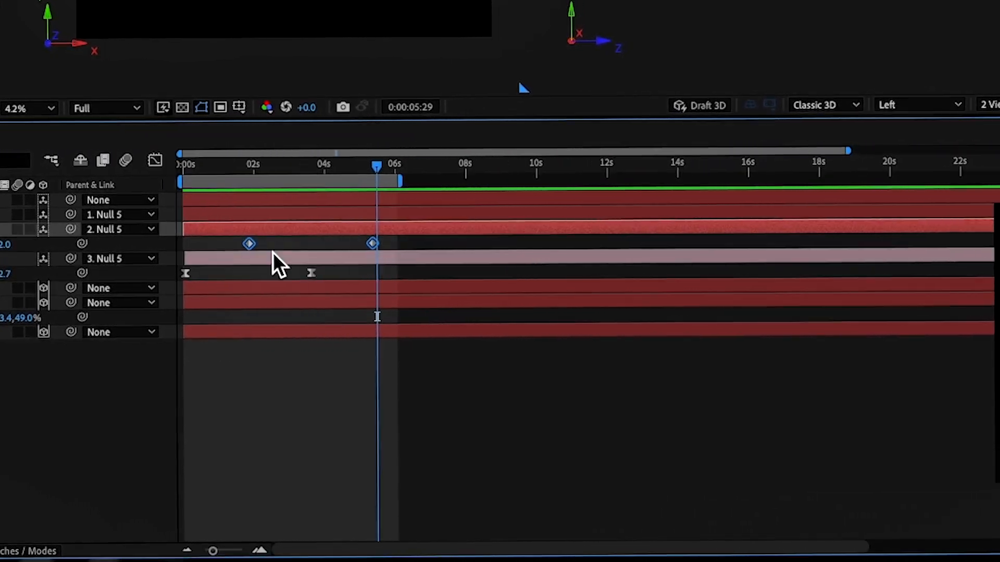
{"action": "right_click", "coordinate": [273, 259]}
{"action": "left_click", "coordinate": [226, 245]}
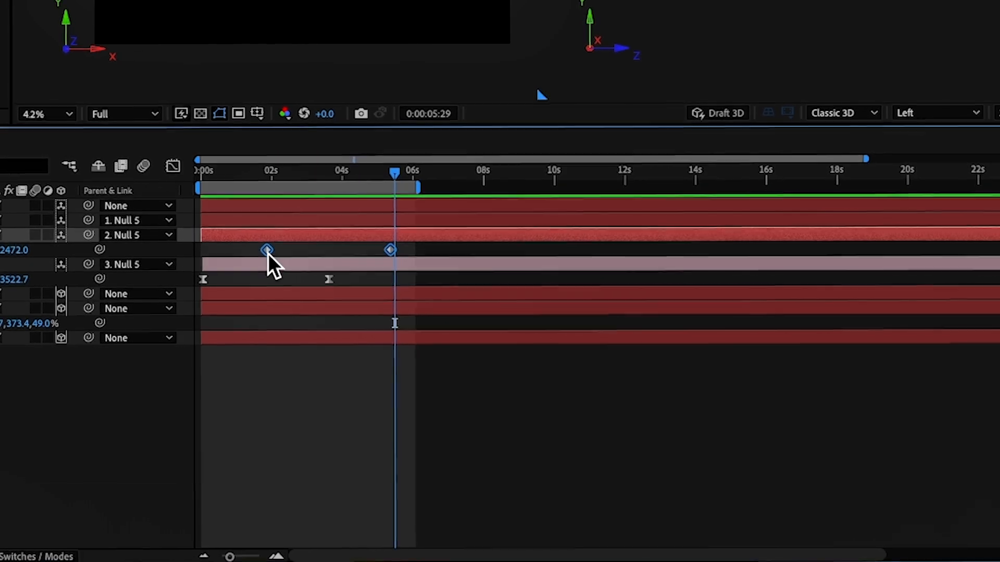
{"action": "right_click", "coordinate": [267, 252]}
{"action": "mouse_move", "coordinate": [460, 520]}
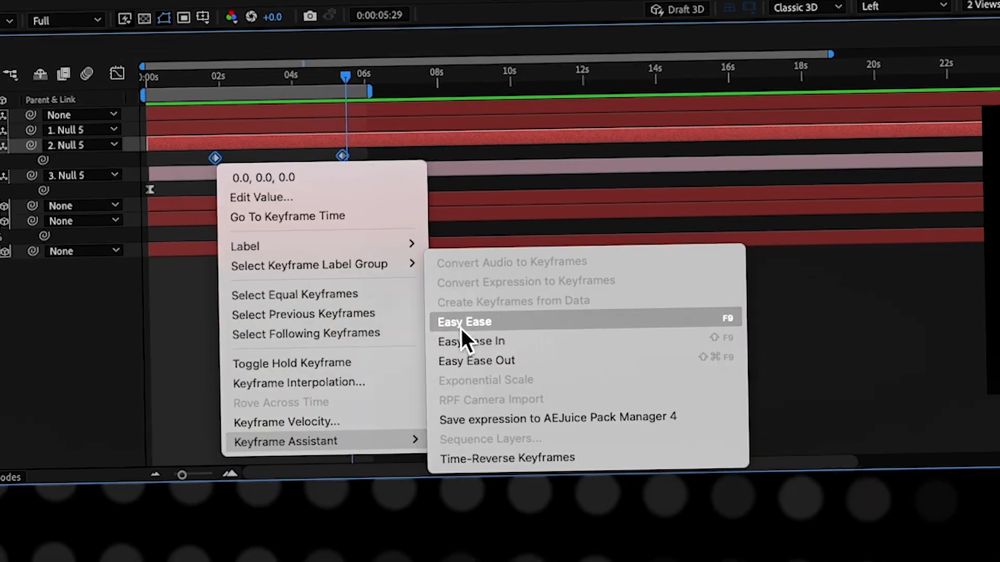
{"action": "left_click", "coordinate": [461, 324]}
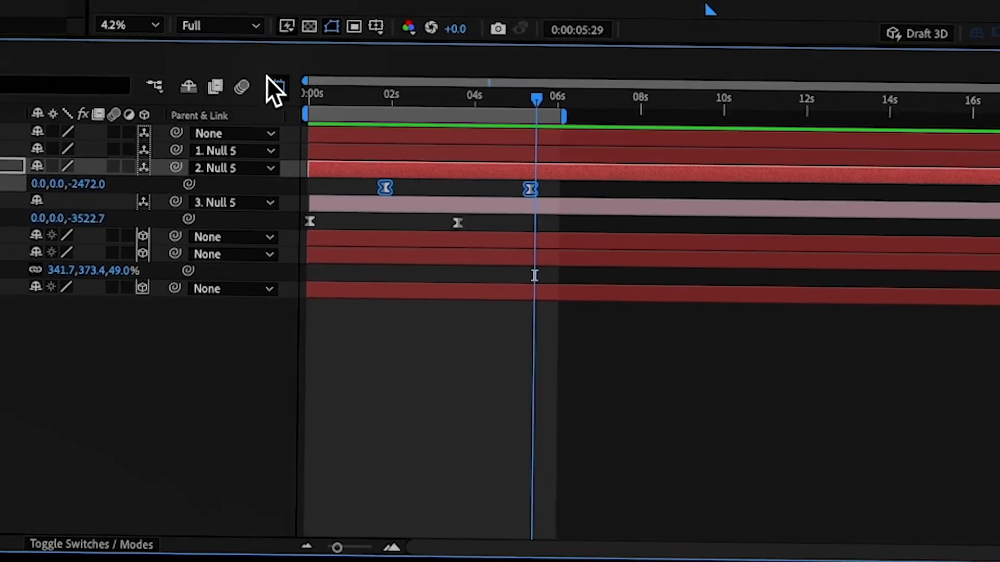
Adjust the last keyframe's incoming ease in the third null's Position speed graph and preview the animation from the start
{"action": "left_click", "coordinate": [278, 324]}
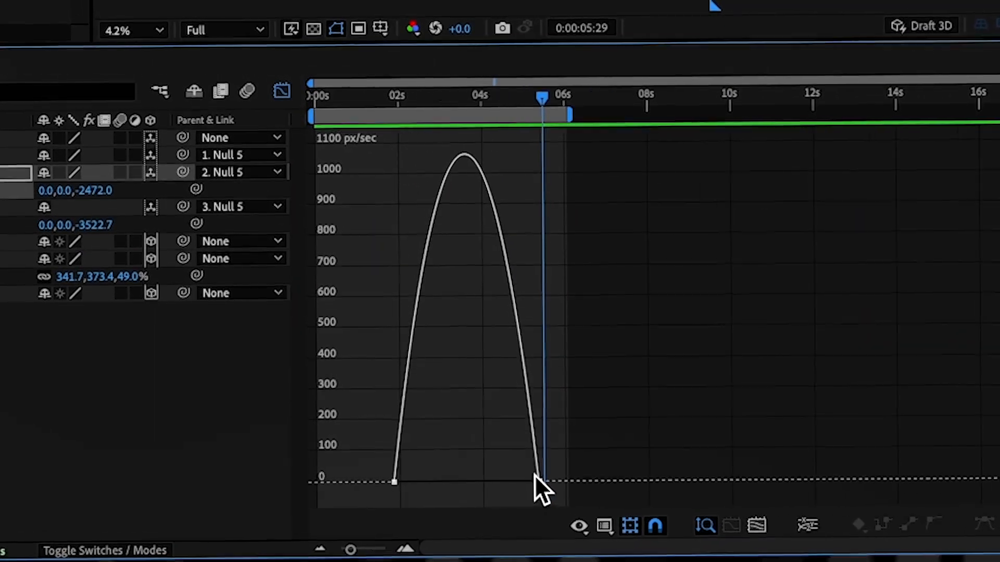
{"action": "left_click", "coordinate": [536, 479]}
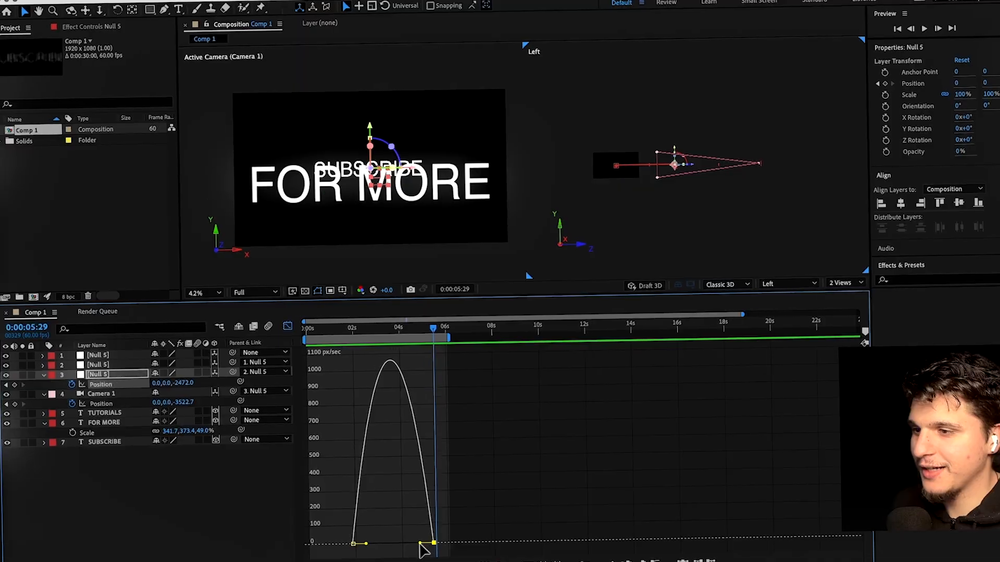
{"action": "left_click", "coordinate": [290, 322]}
{"action": "left_click_drag", "start_coordinate": [354, 327], "coordinate": [293, 354]}
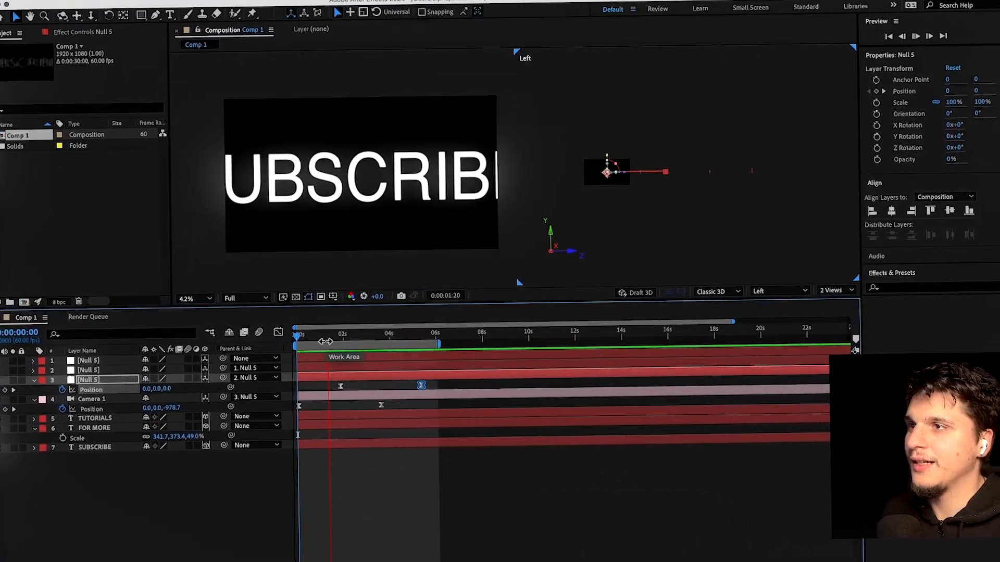